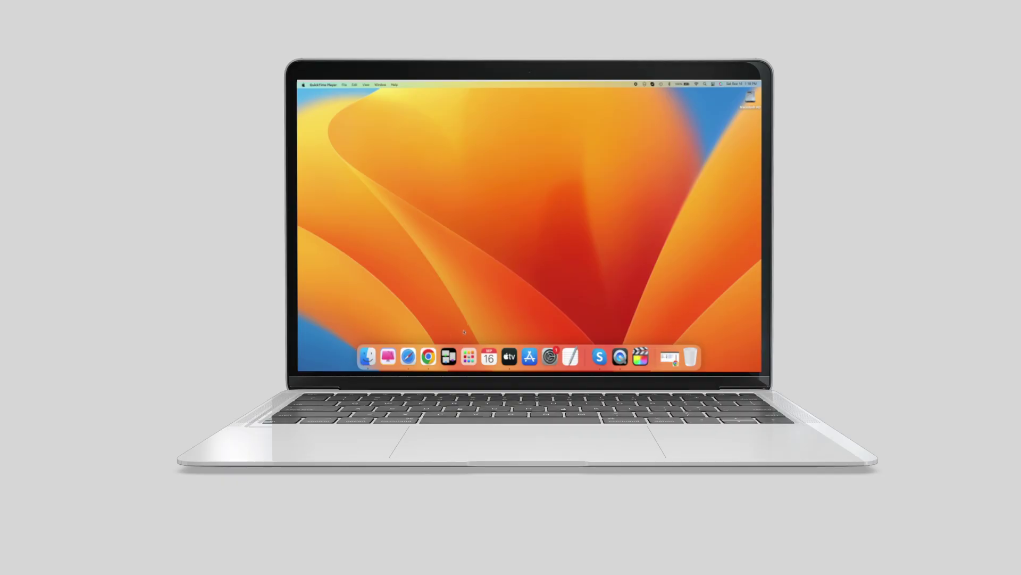
Switch from the video player to Finder on the empty desktop
{"action": "left_click", "coordinate": [546, 196]}
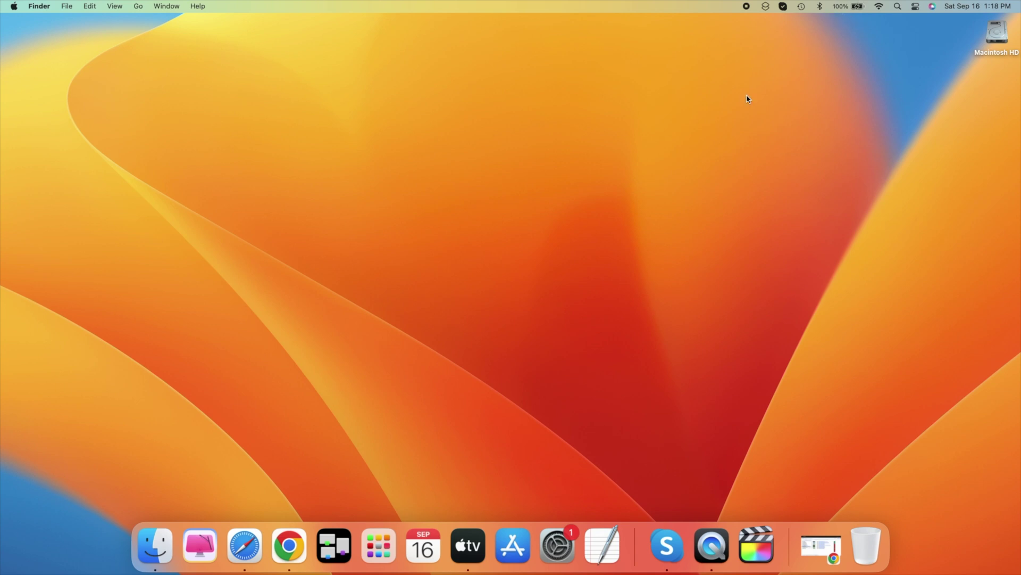
Launch System Settings from the Apple menu
{"action": "left_click", "coordinate": [13, 6]}
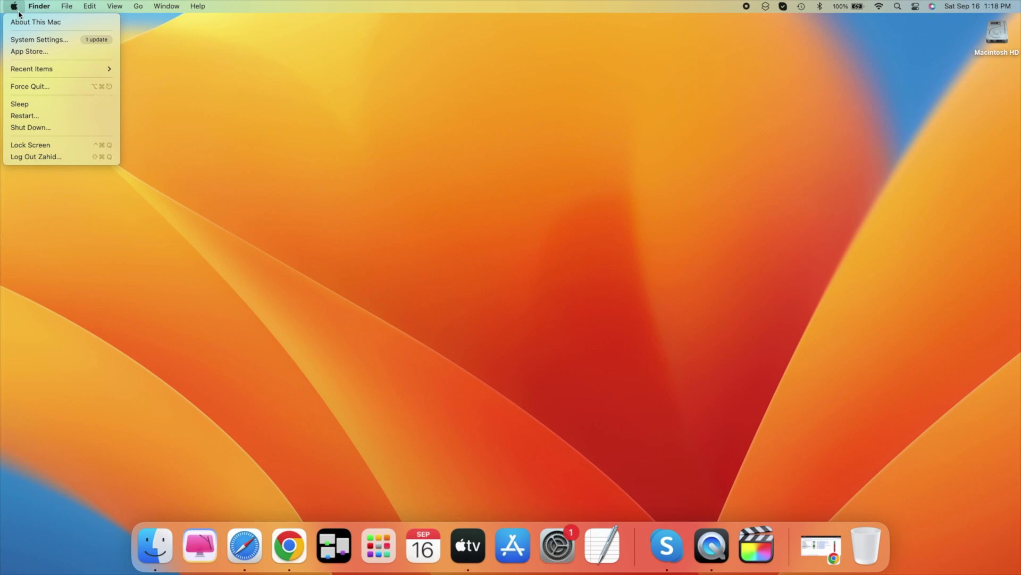
{"action": "left_click", "coordinate": [48, 30]}
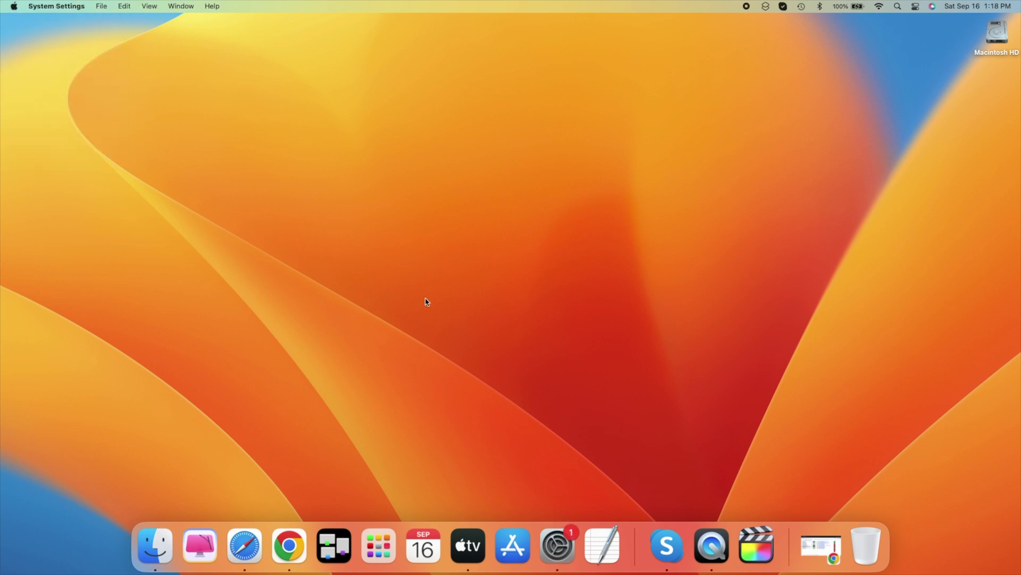
{"action": "scroll", "coordinate": [463, 296], "scroll_direction": "down", "scroll_amount": 8}
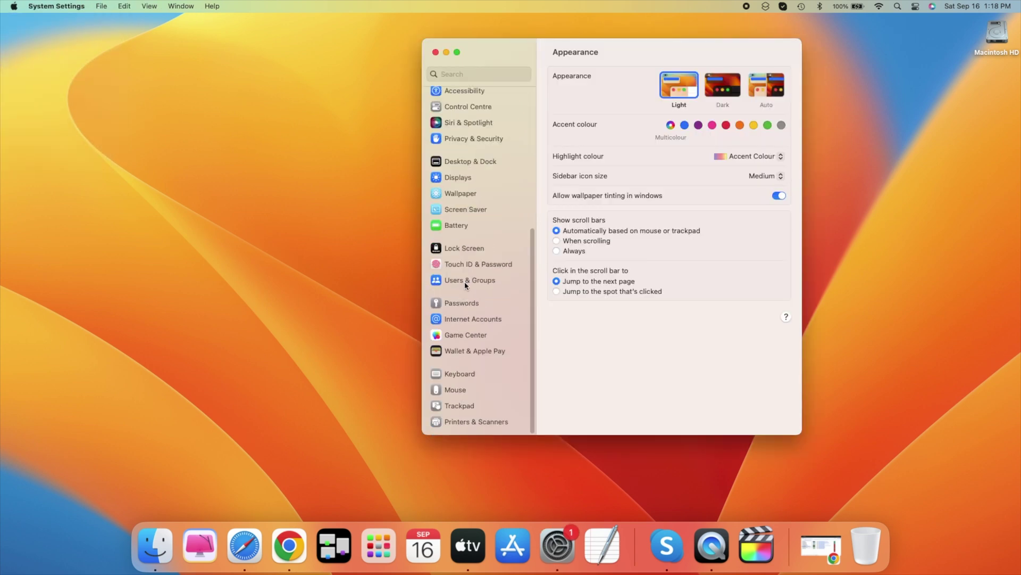
Show the Control Centre page with Battery's menu bar and percentage options on
{"action": "left_click", "coordinate": [469, 107]}
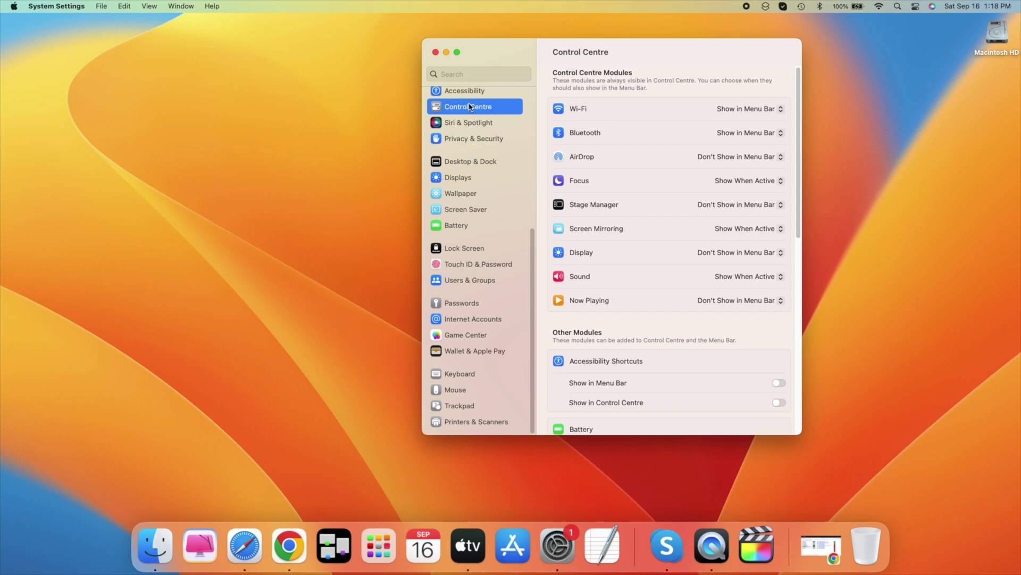
{"action": "scroll", "coordinate": [756, 240], "scroll_direction": "down", "scroll_amount": 5}
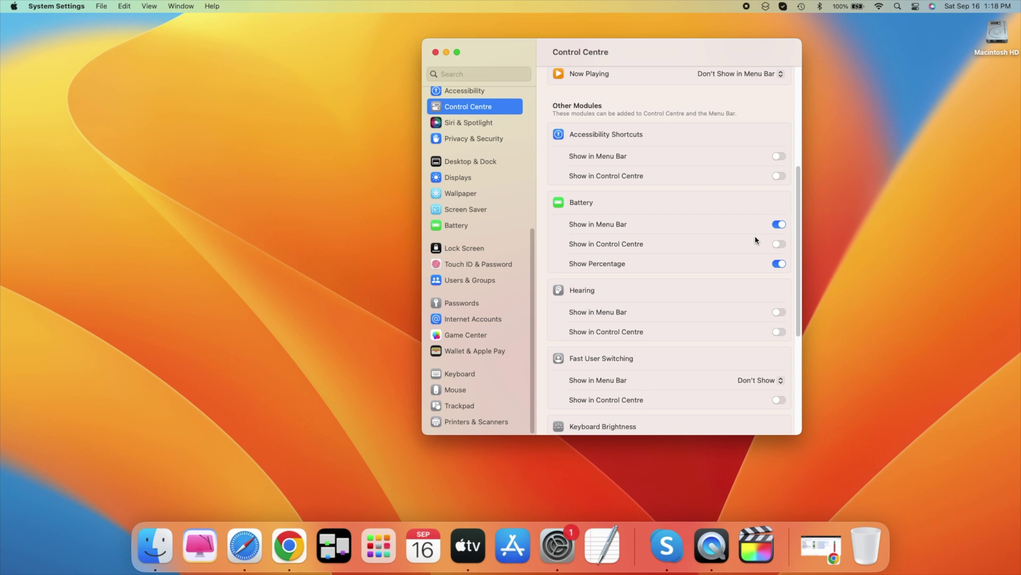
{"action": "scroll", "coordinate": [757, 239], "scroll_direction": "down", "scroll_amount": 4}
{"action": "scroll", "coordinate": [731, 232], "scroll_direction": "down", "scroll_amount": 1}
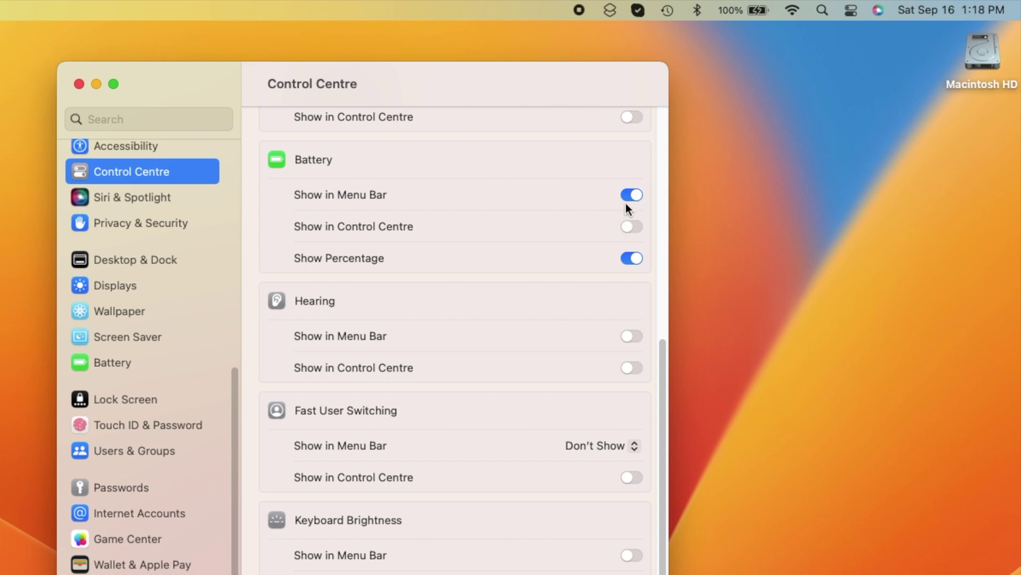
{"action": "left_click", "coordinate": [635, 258]}
{"action": "left_click", "coordinate": [632, 258]}
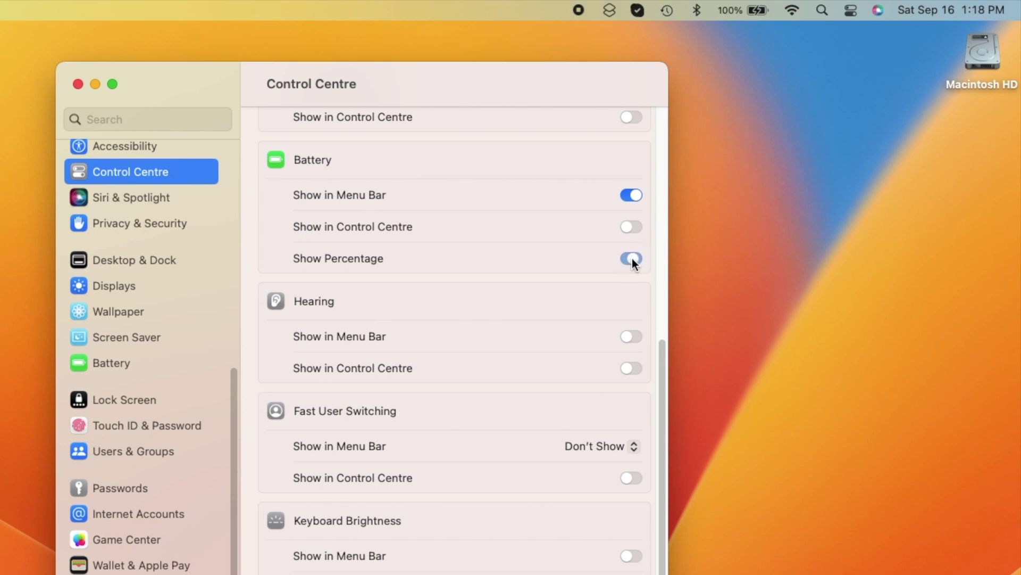
{"action": "left_click", "coordinate": [632, 258]}
{"action": "scroll", "coordinate": [493, 386], "scroll_direction": "up", "scroll_amount": 3}
{"action": "scroll", "coordinate": [490, 377], "scroll_direction": "up", "scroll_amount": 3}
{"action": "scroll", "coordinate": [488, 378], "scroll_direction": "down", "scroll_amount": 6}
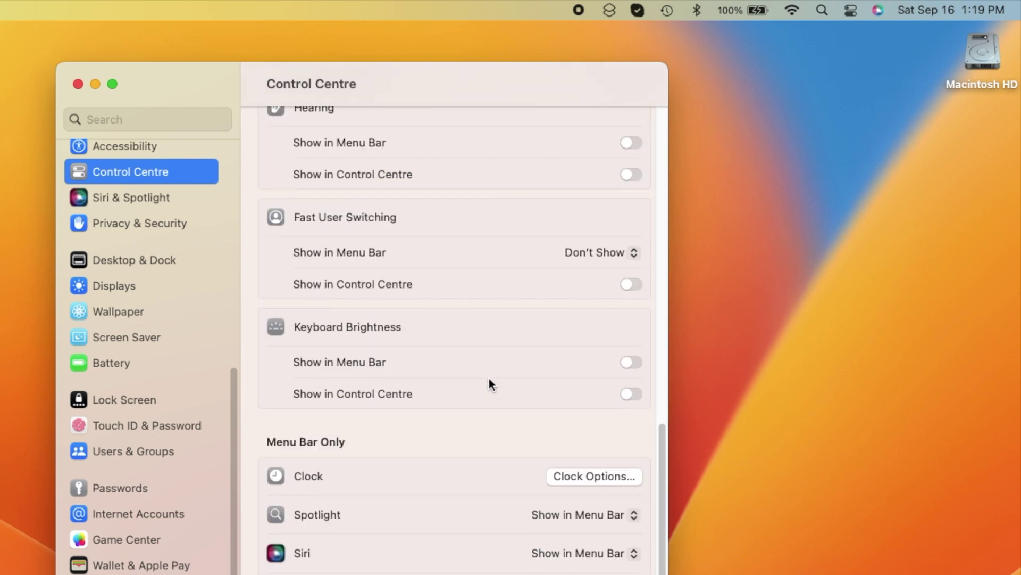
{"action": "scroll", "coordinate": [489, 378], "scroll_direction": "up", "scroll_amount": 2}
{"action": "scroll", "coordinate": [491, 384], "scroll_direction": "up", "scroll_amount": 2}
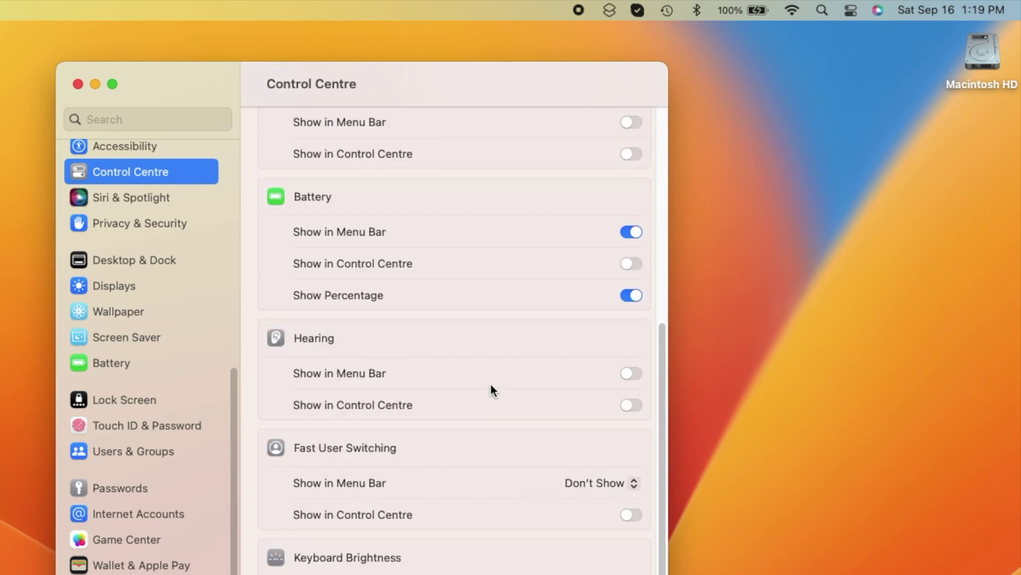
{"action": "scroll", "coordinate": [491, 384], "scroll_direction": "up", "scroll_amount": 1}
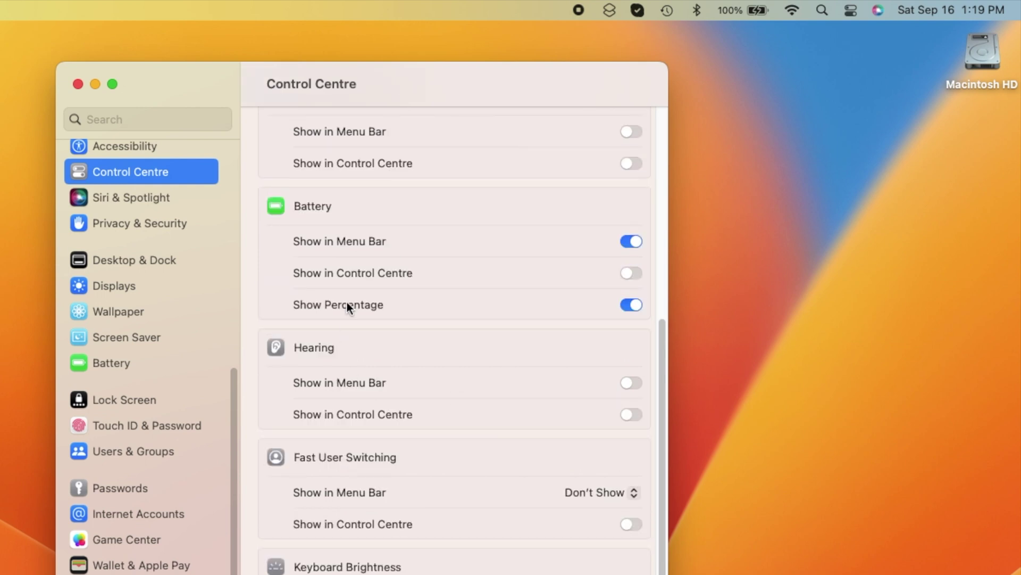